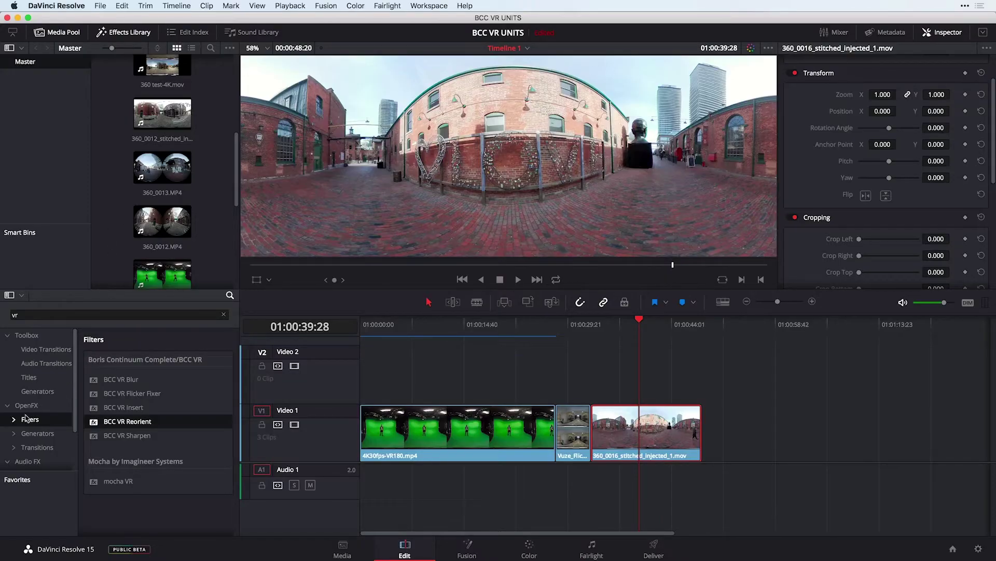
# Step: Drag the BCC VR Blur OpenFX filter onto the 360_0016_stitched_injected_1 timeline clip
pyautogui.click(93, 381)
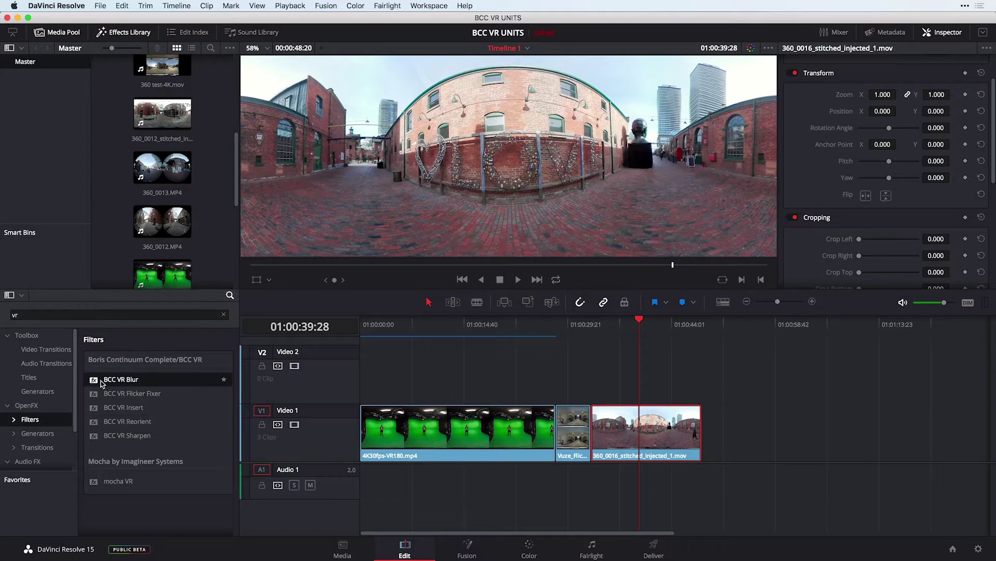
pyautogui.moveTo(92, 381); pyautogui.dragTo(641, 432)
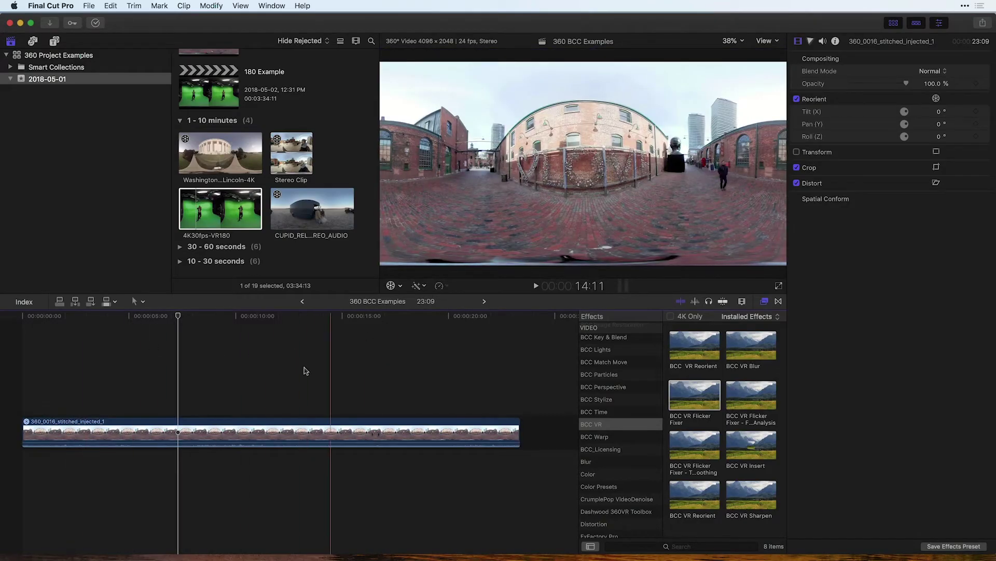
# Step: Show the clip in the 360° Viewer, look toward the towers, narrow the view to 57°, and play
pyautogui.click(292, 432)
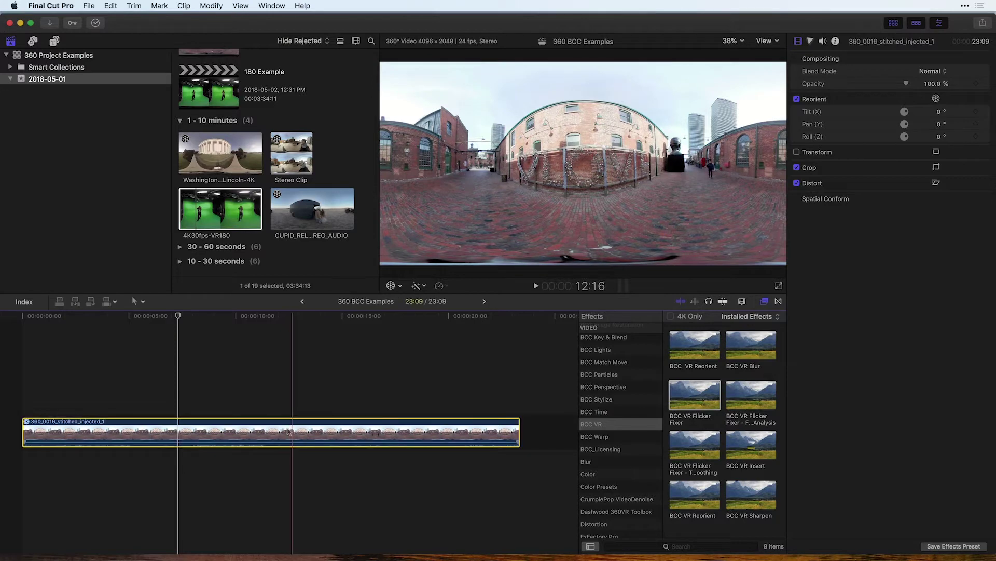
pyautogui.click(766, 40)
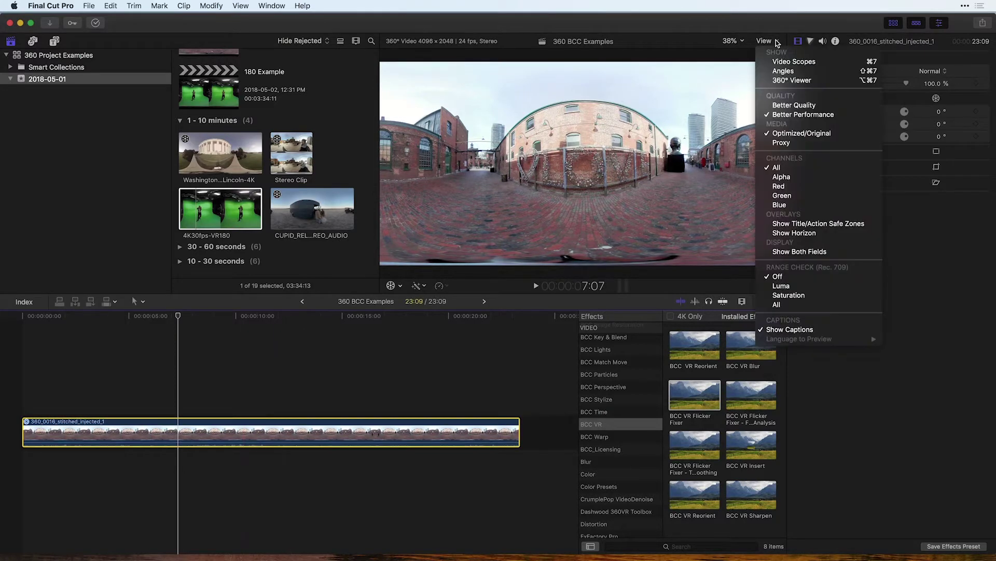
pyautogui.click(792, 81)
pyautogui.moveTo(521, 141); pyautogui.dragTo(523, 159)
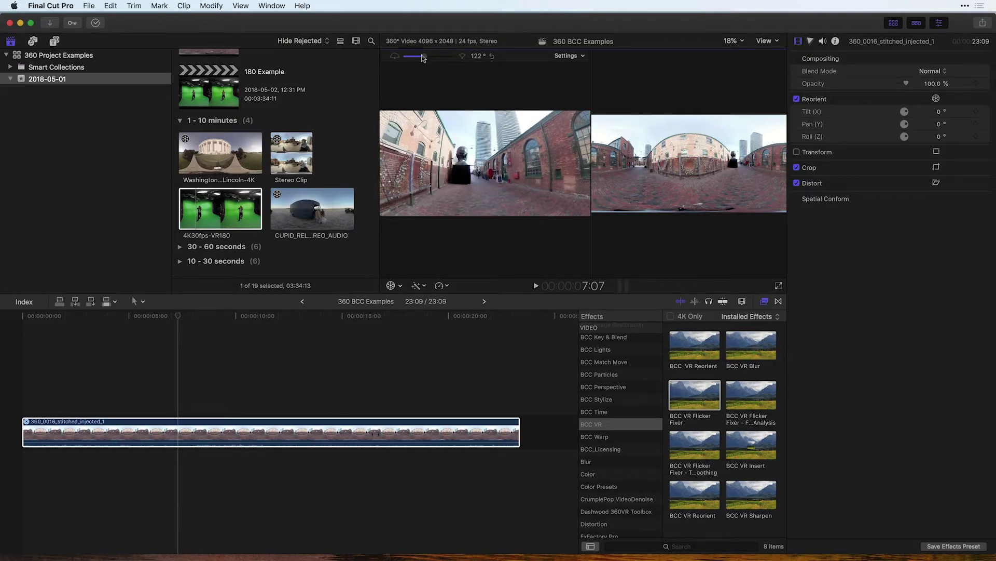
pyautogui.moveTo(425, 56); pyautogui.dragTo(447, 56)
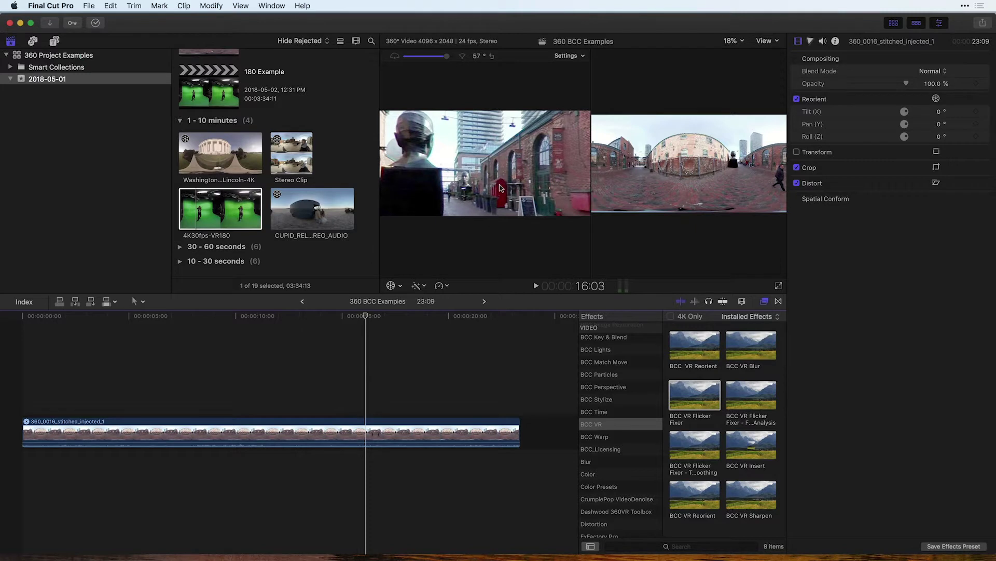
pyautogui.press('space')
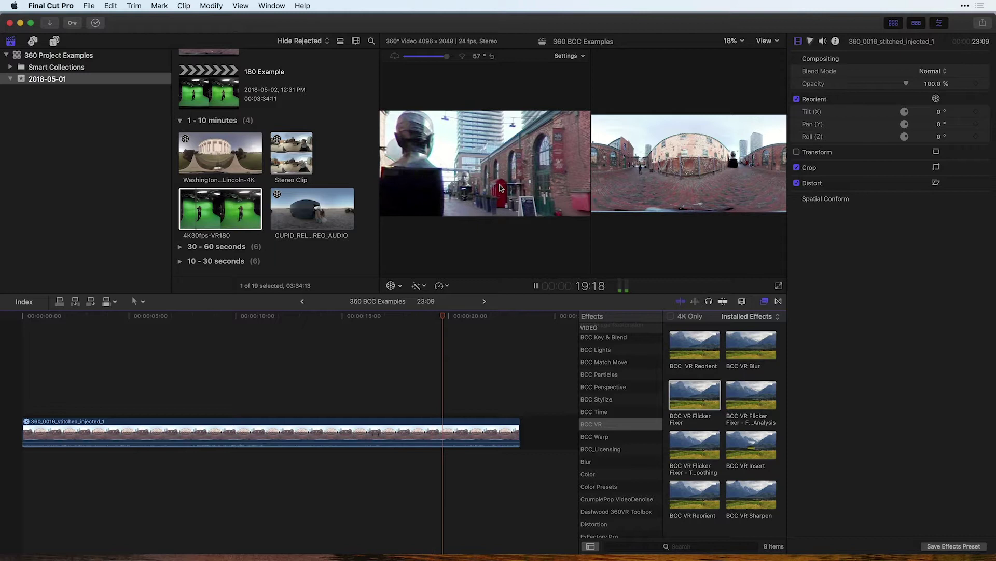
# Step: Stop playback, browse the built-in 360° effects, then list the eight BCC VR effects
pyautogui.press('space')
pyautogui.scroll(5, 618, 374)
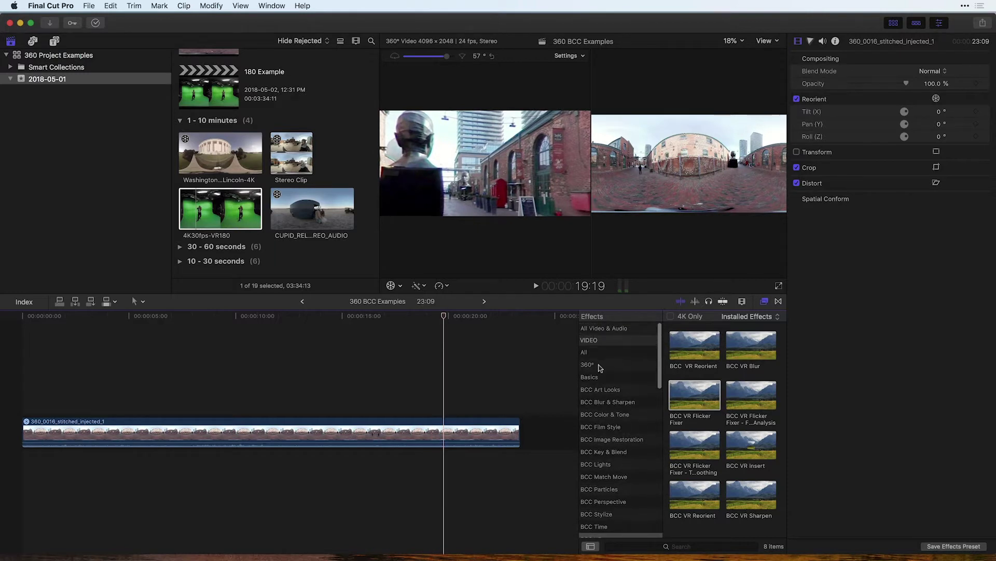
pyautogui.click(598, 366)
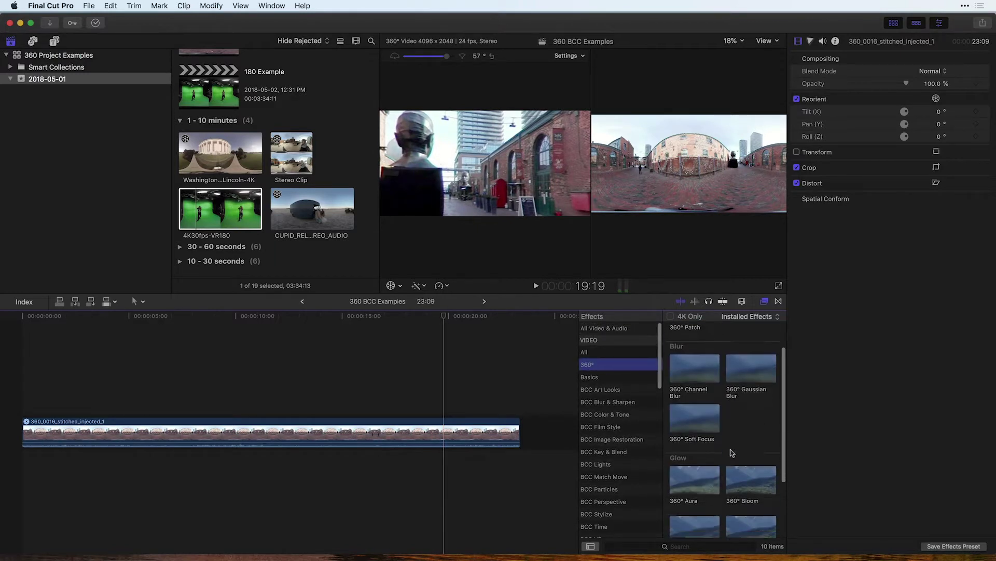
pyautogui.scroll(-3, 732, 453)
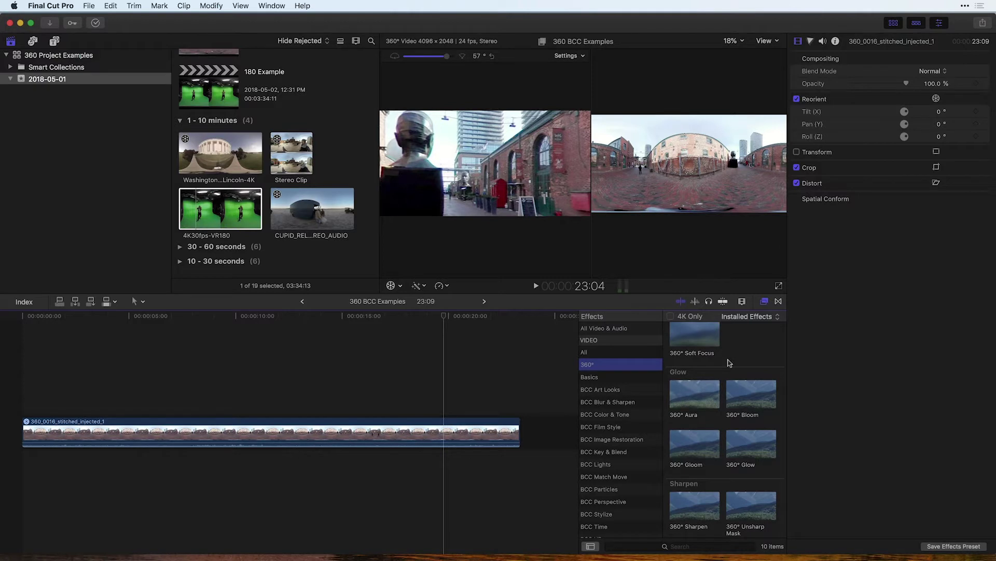
pyautogui.scroll(-8, 623, 488)
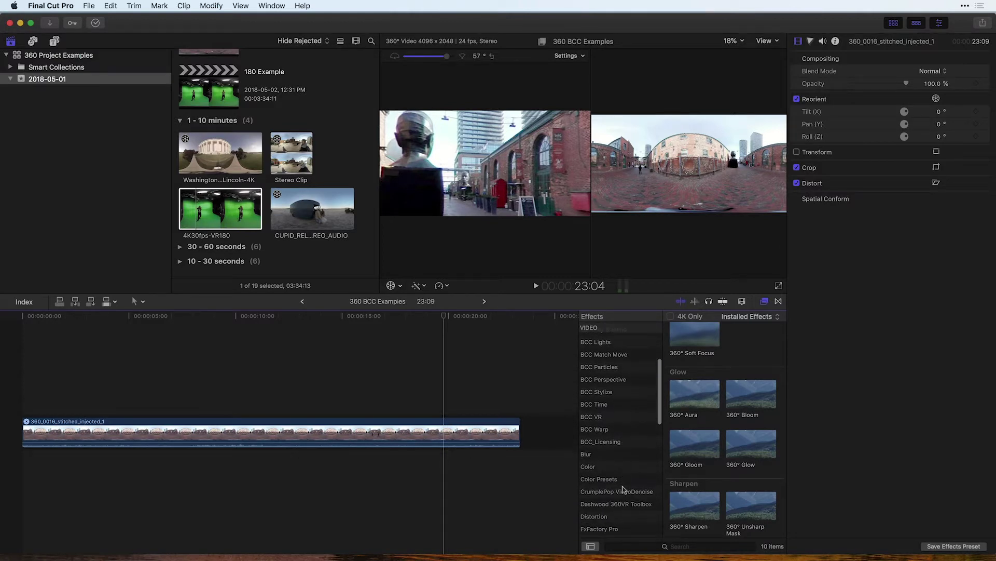
pyautogui.scroll(5, 623, 488)
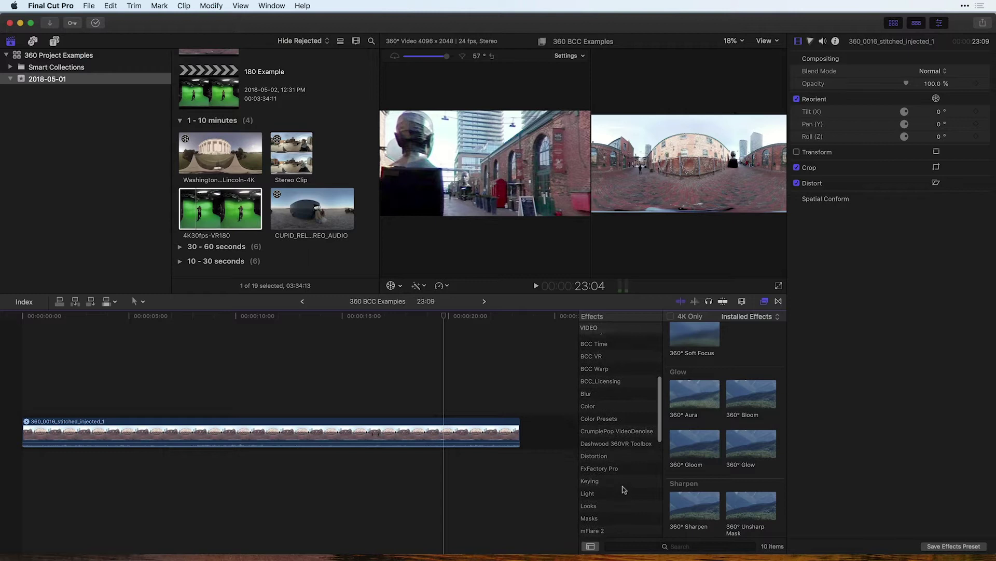
pyautogui.click(594, 420)
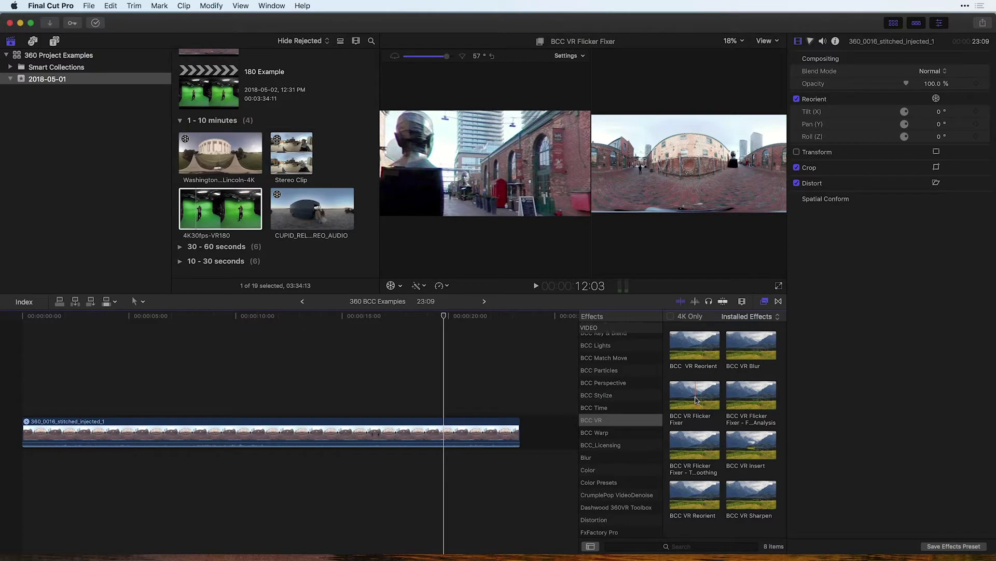
# Step: Drag BCC VR Flicker Fixer onto the 360 clip and set its Method to Temporal Smooth RGB
pyautogui.click(697, 399)
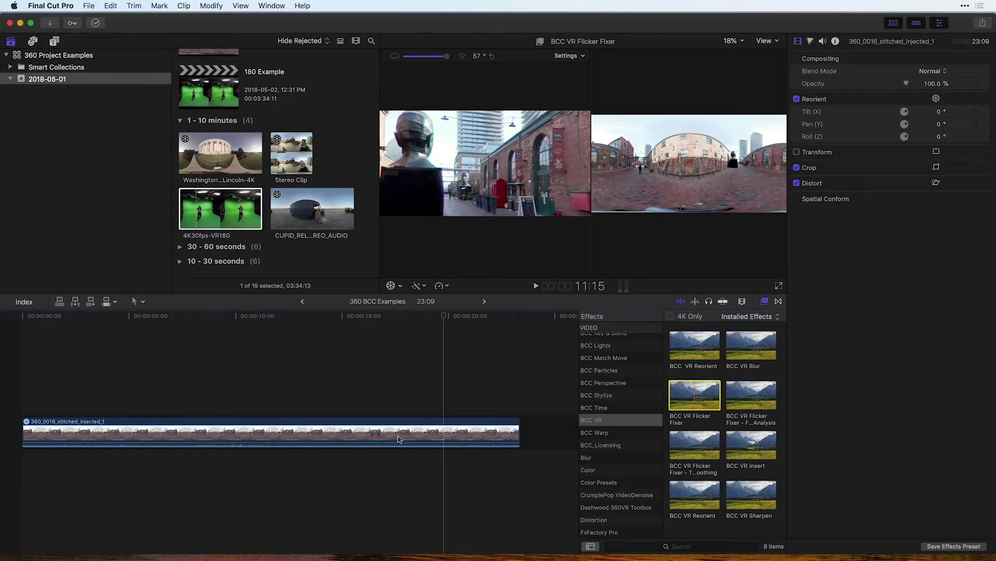
pyautogui.moveTo(397, 438); pyautogui.dragTo(397, 439)
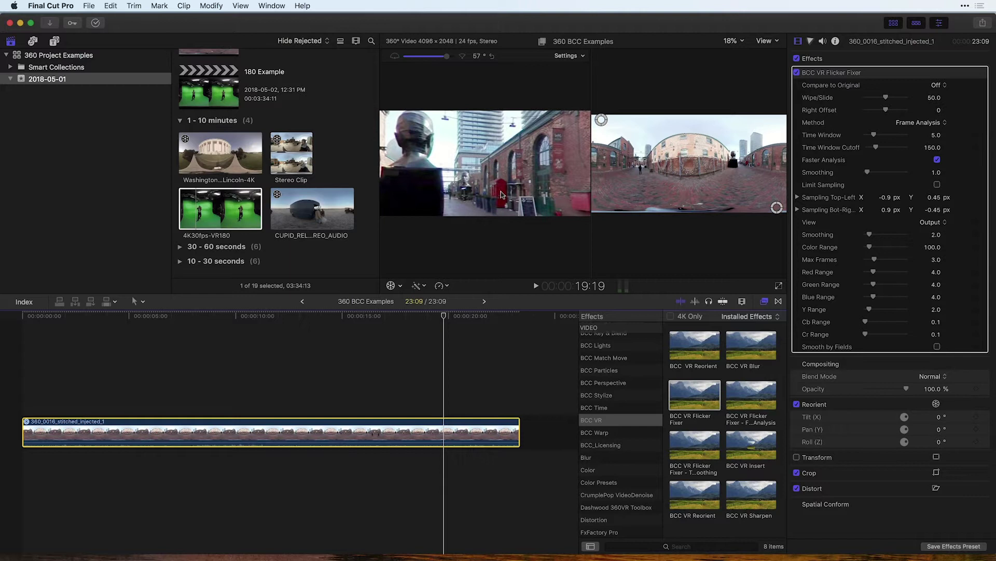
pyautogui.click(933, 123)
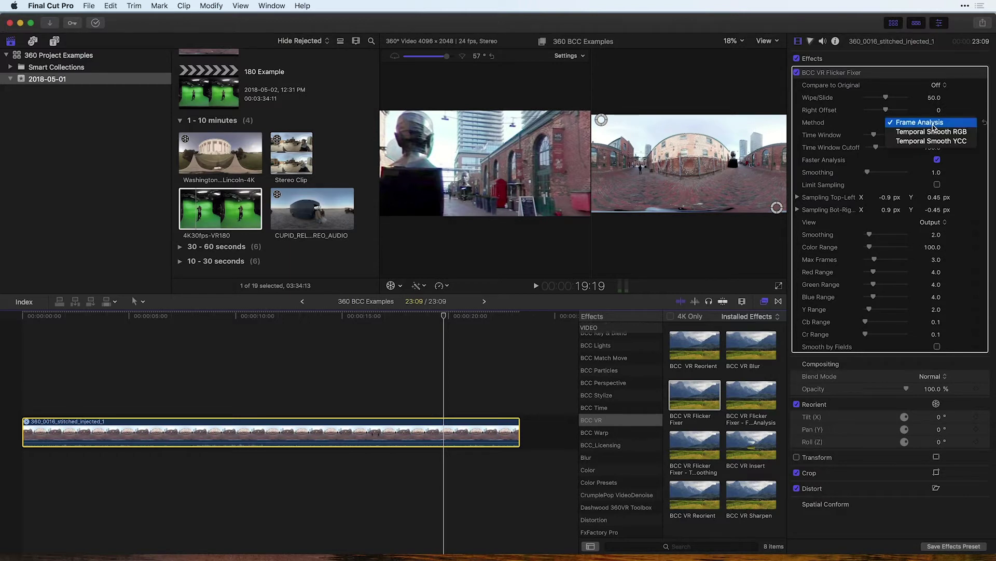
pyautogui.click(933, 132)
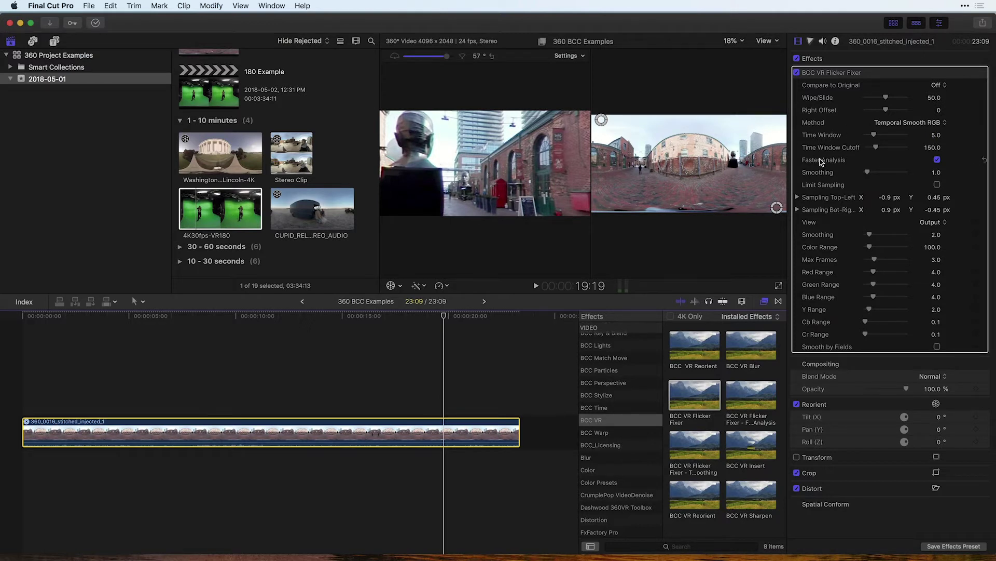
# Step: Set the Flicker Fixer Smoothing to 6 and move the playhead back to about 12 seconds
pyautogui.click(935, 172)
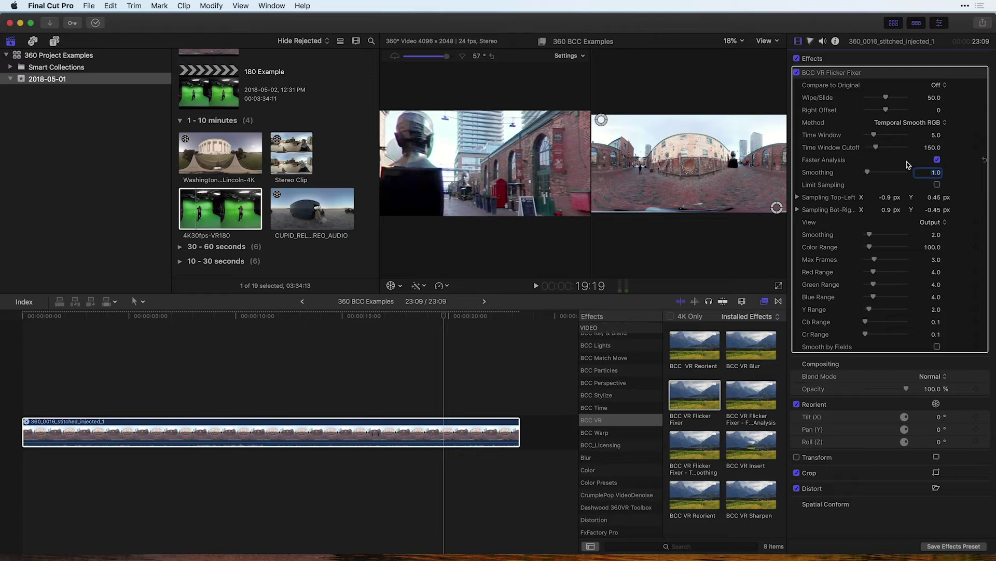
pyautogui.write('6')
pyautogui.press('Return')
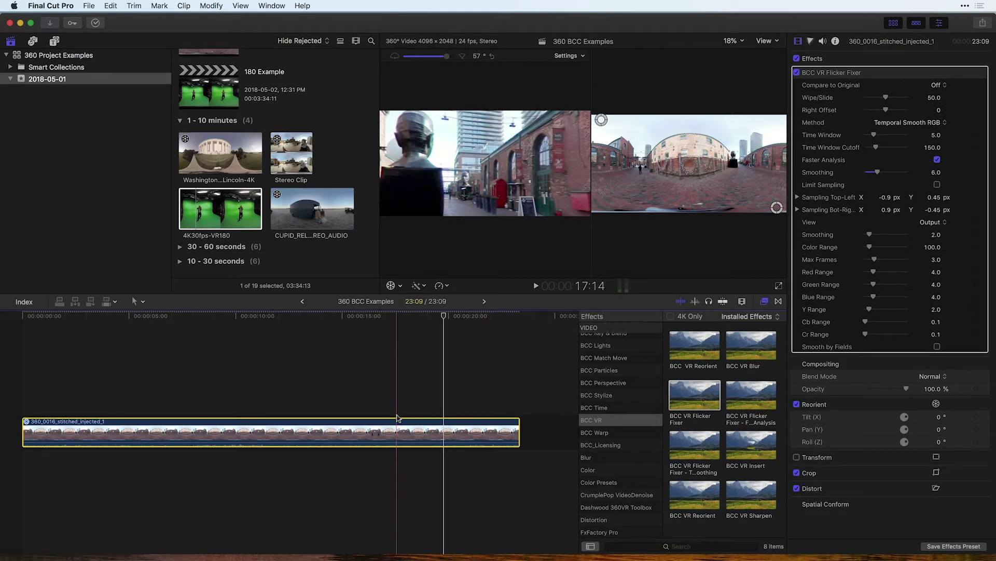
pyautogui.click(291, 405)
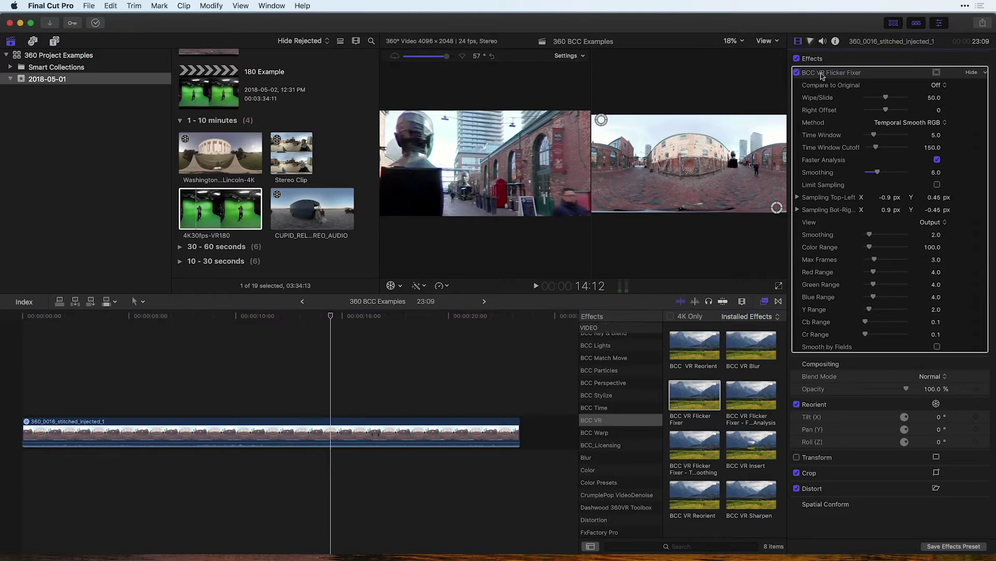
# Step: Replace BCC VR Flicker Fixer on the 360 clip with BCC VR Blur
pyautogui.click(822, 76)
pyautogui.press('Delete')
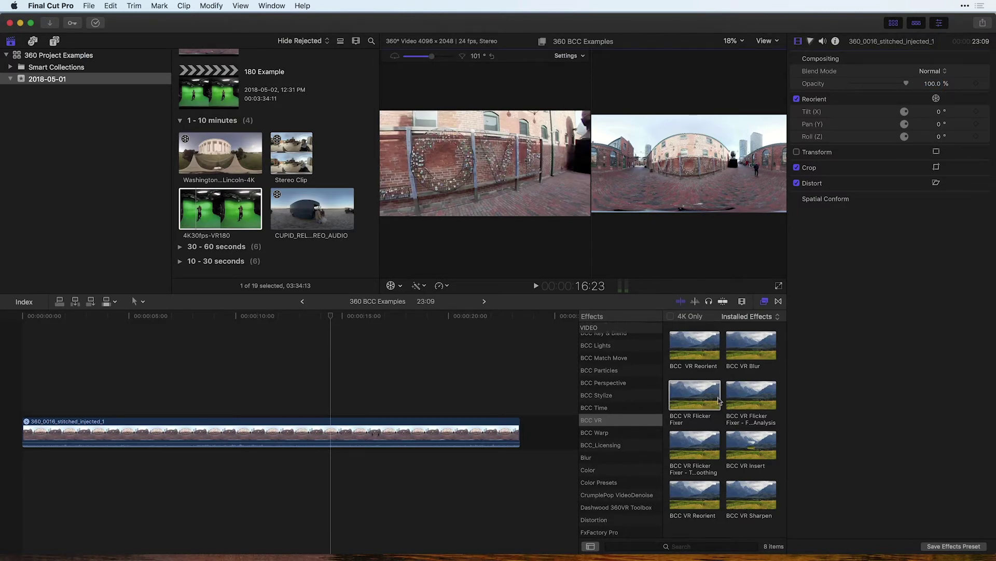
pyautogui.doubleClick(752, 344)
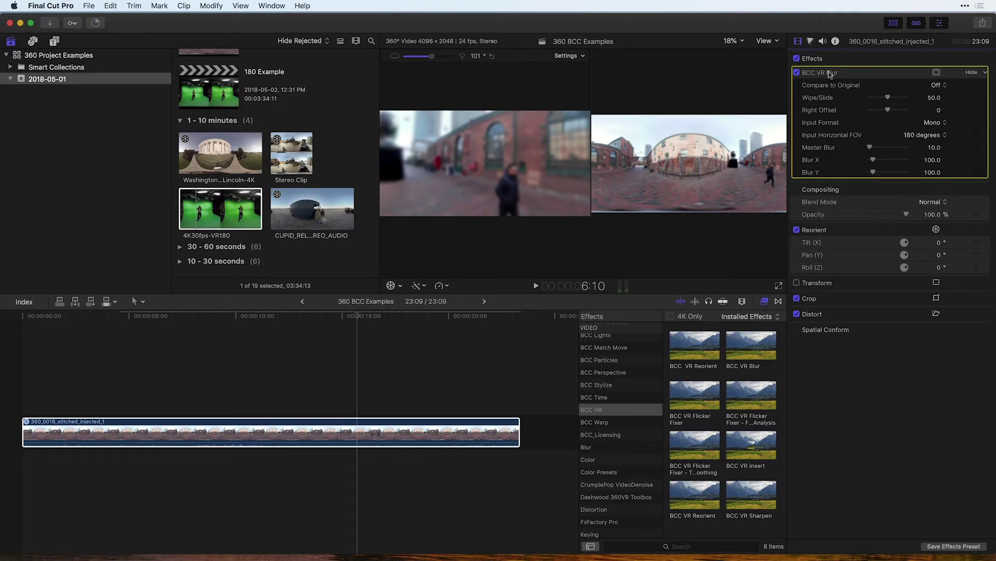
# Step: Set BCC VR Blur's Input Horizontal FOV to 180 degrees
pyautogui.click(924, 135)
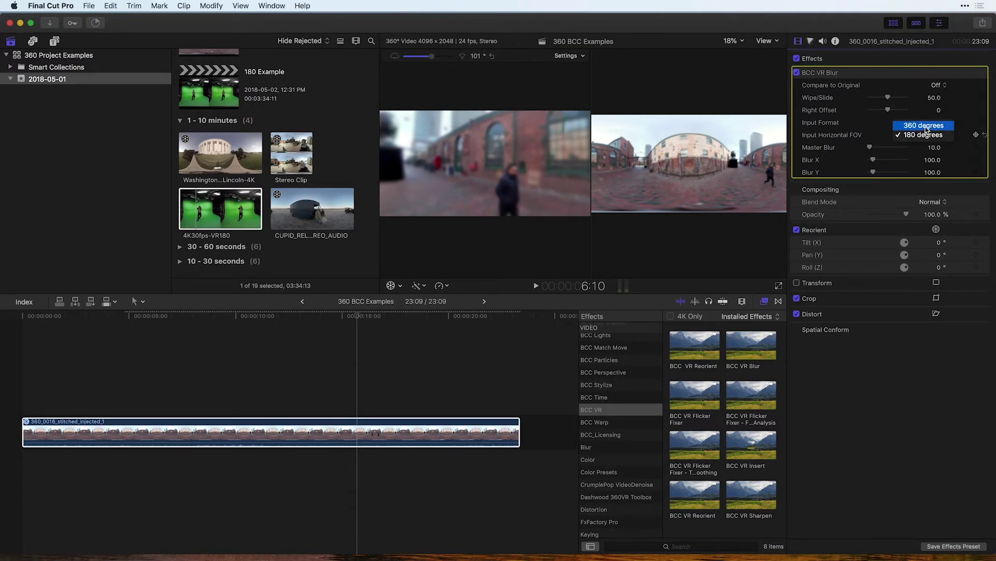
pyautogui.click(927, 127)
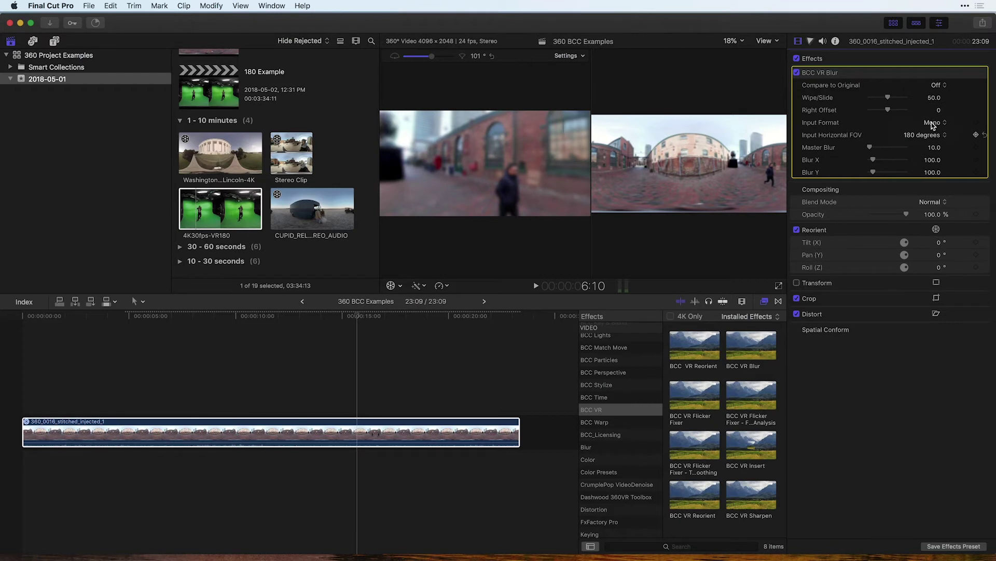
pyautogui.click(917, 136)
pyautogui.click(918, 136)
pyautogui.click(918, 136)
pyautogui.click(918, 136)
pyautogui.click(918, 143)
pyautogui.click(922, 127)
# Step: Bring up the context menu for the BCC VR Blur effect thumbnail
pyautogui.click(747, 352)
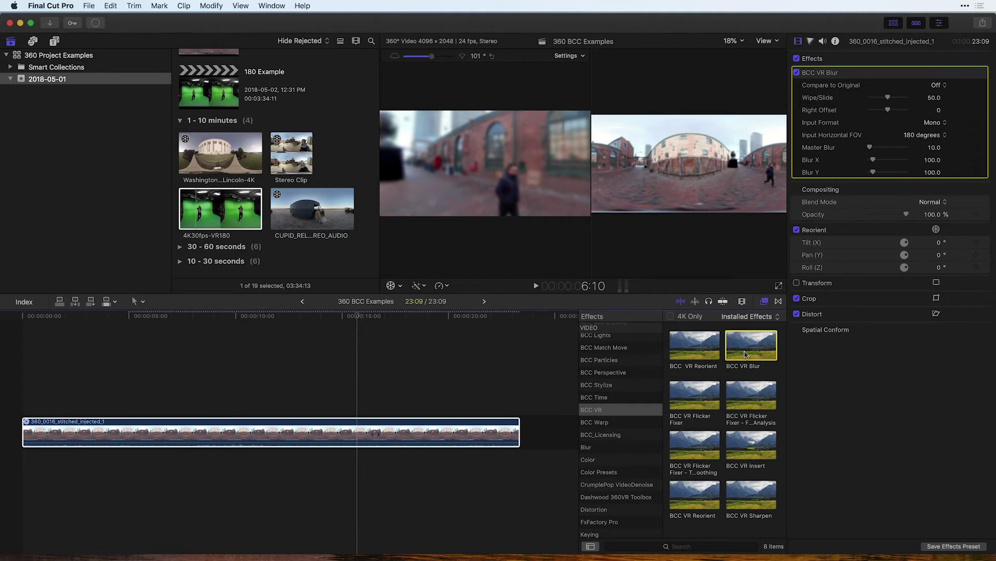
pyautogui.rightClick(746, 352)
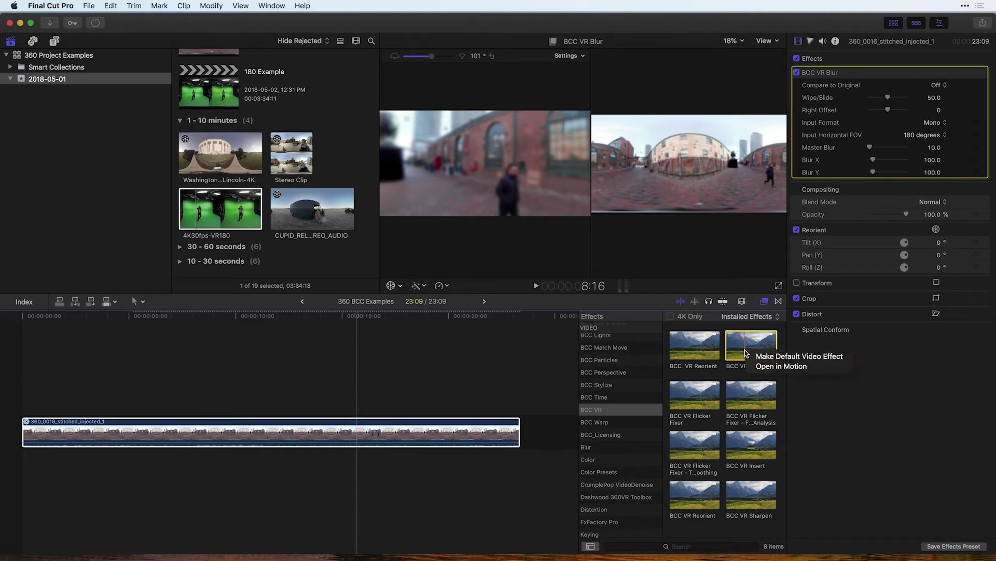
pyautogui.click(747, 353)
pyautogui.rightClick(746, 352)
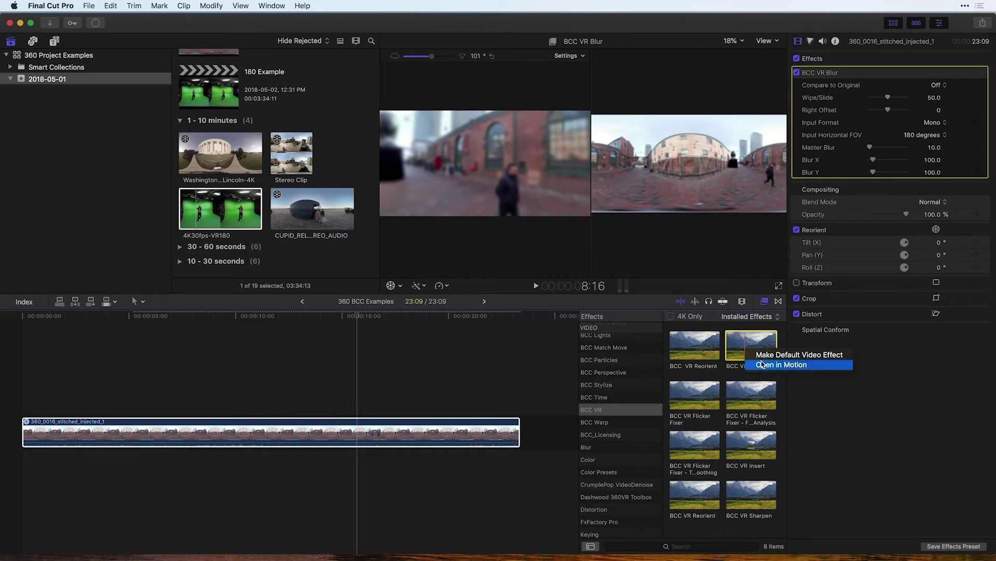
# Step: Open BCC VR Blur in Motion and set Master Blur 194, Blur X 317, Blur Y 295
pyautogui.click(781, 364)
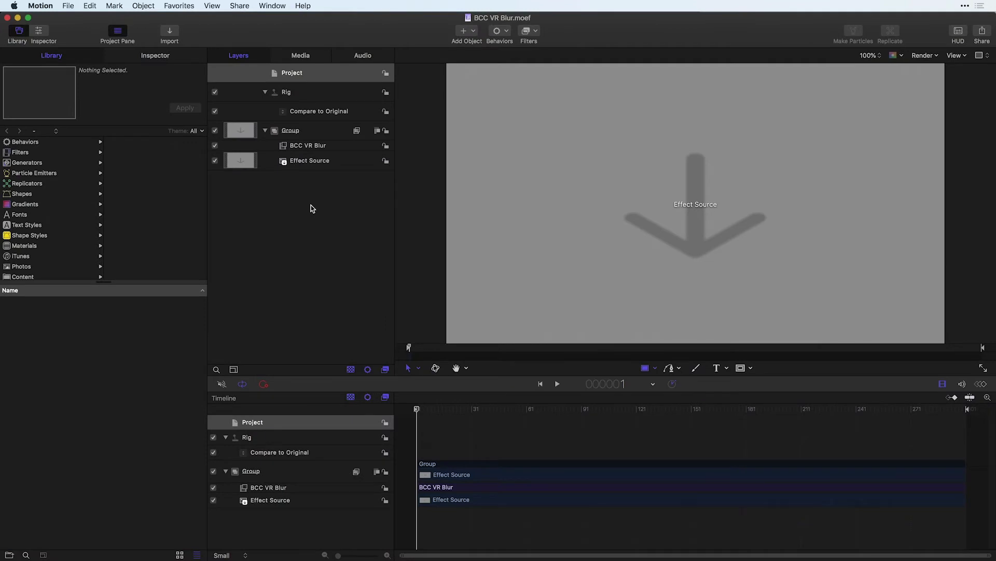
pyautogui.click(307, 149)
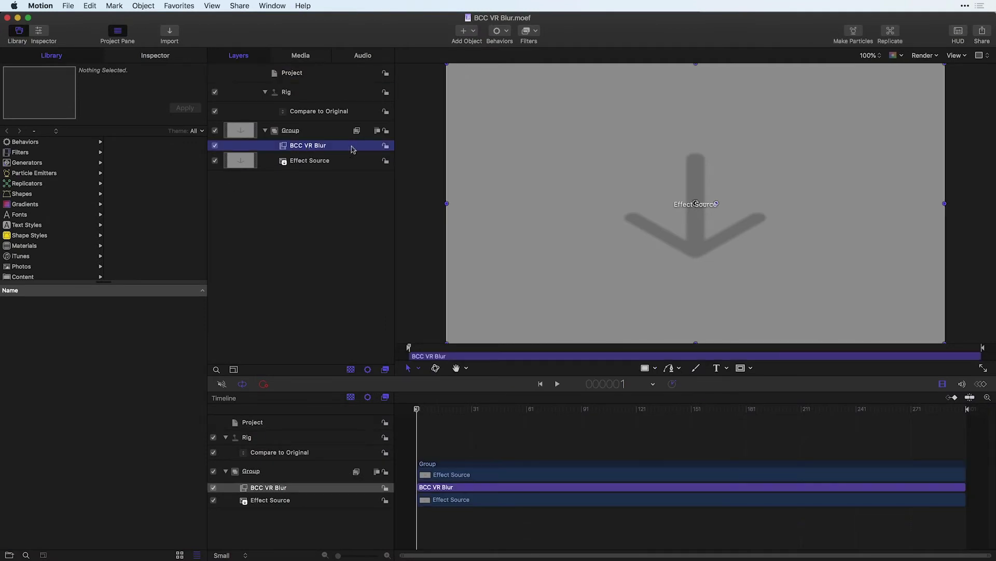
pyautogui.click(127, 56)
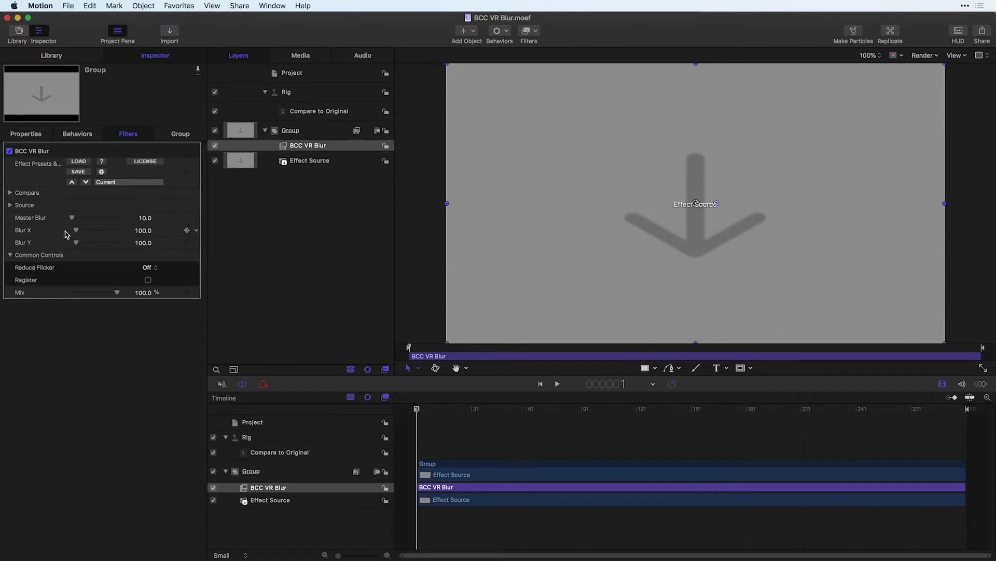
pyautogui.moveTo(76, 231)
pyautogui.mouseDown()
pyautogui.moveTo(85, 243)
pyautogui.moveTo(81, 219)
pyautogui.mouseUp()
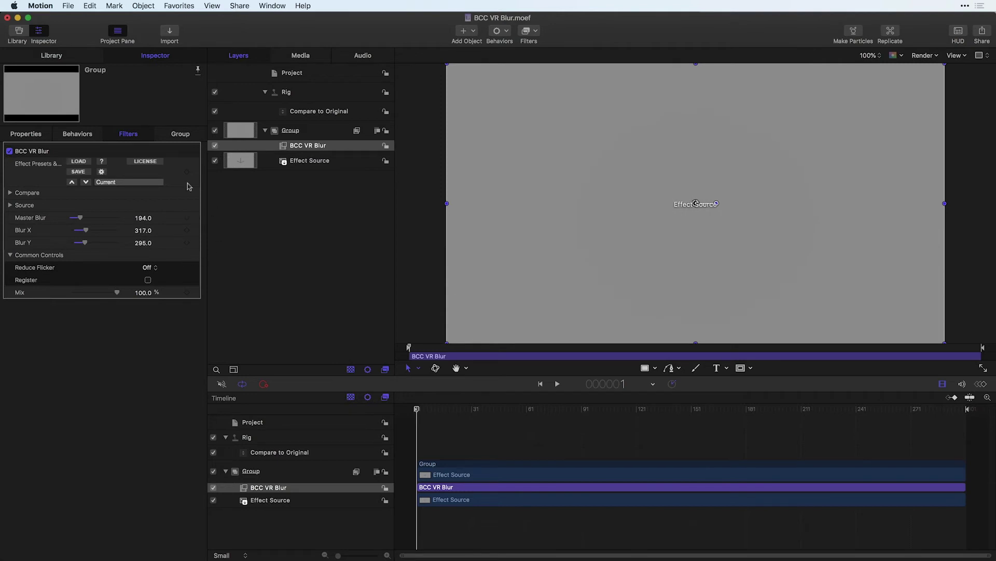
pyautogui.click(80, 172)
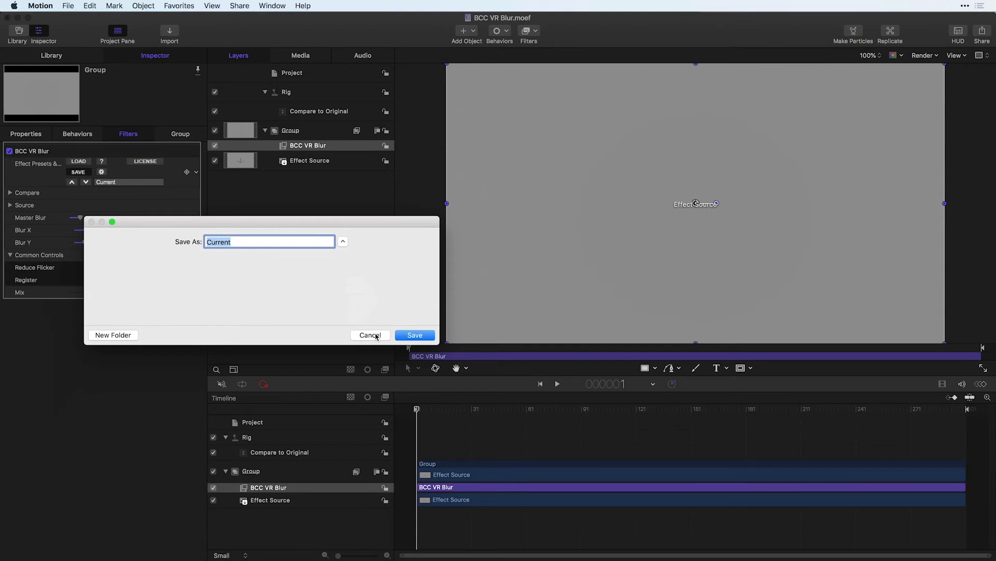
pyautogui.click(377, 336)
# Step: Back in Final Cut Pro, delete BCC VR Blur from the 360 clip and apply BCC VR Sharpen
pyautogui.press('super+Tab')
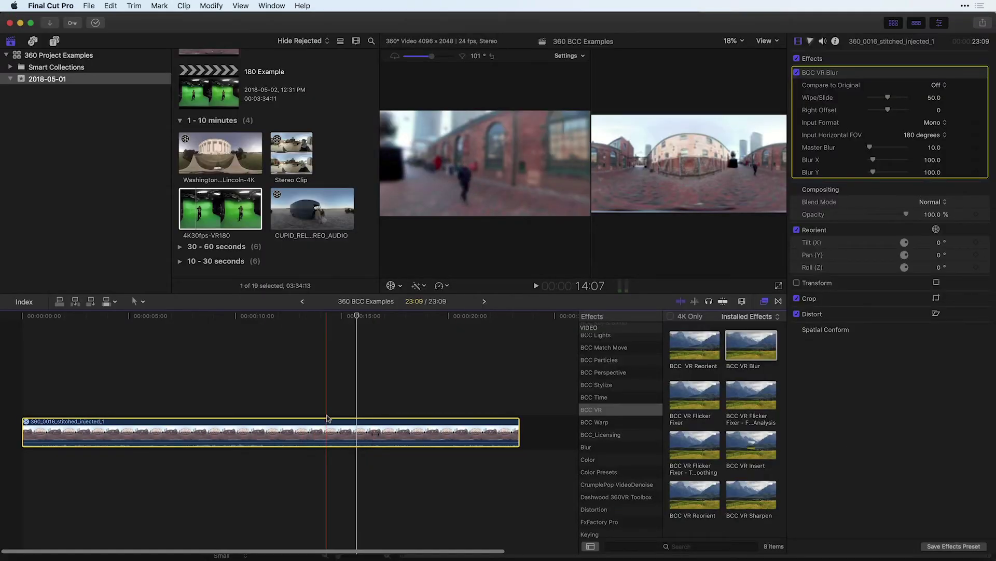
pyautogui.click(327, 418)
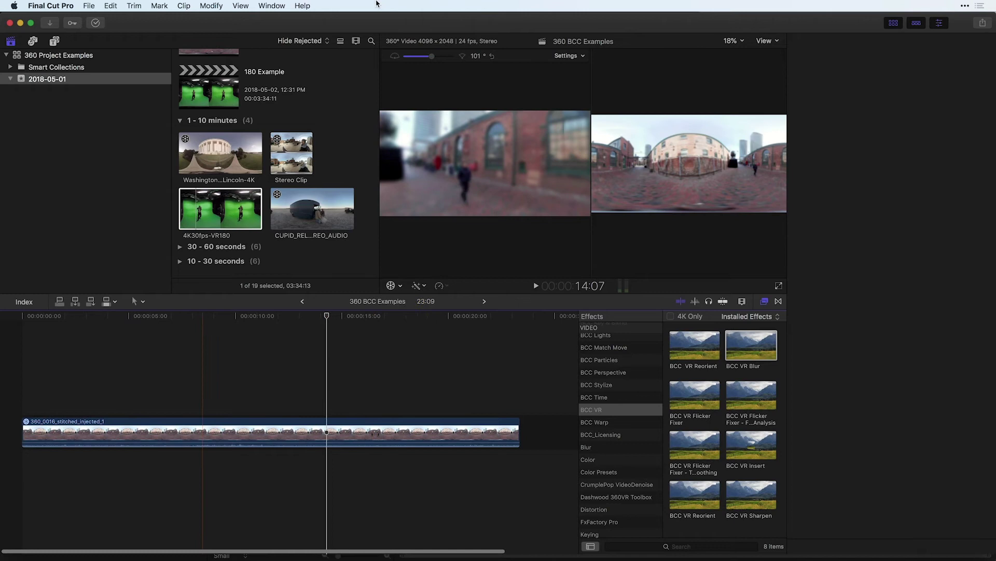
pyautogui.click(408, 435)
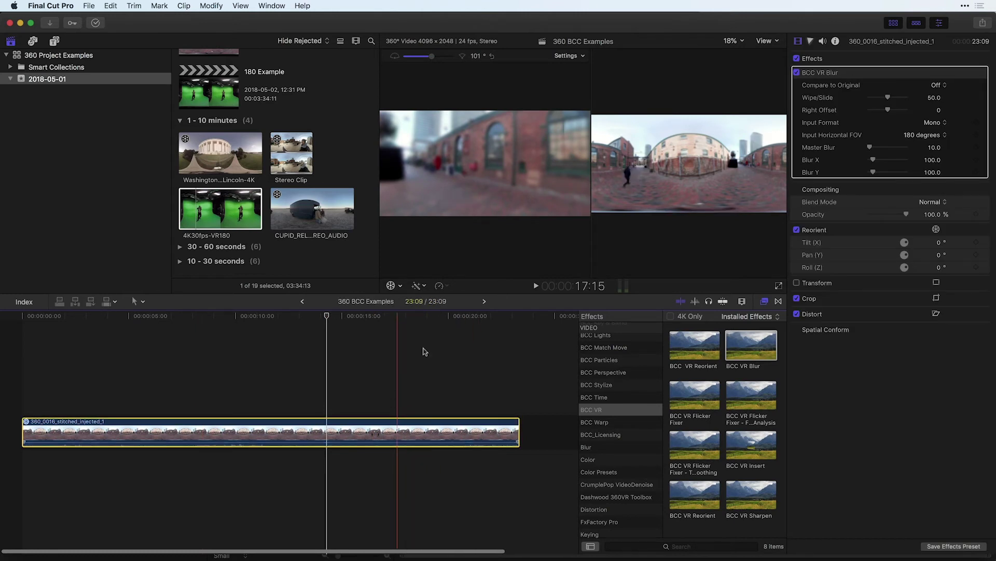
pyautogui.click(836, 76)
pyautogui.press('Delete')
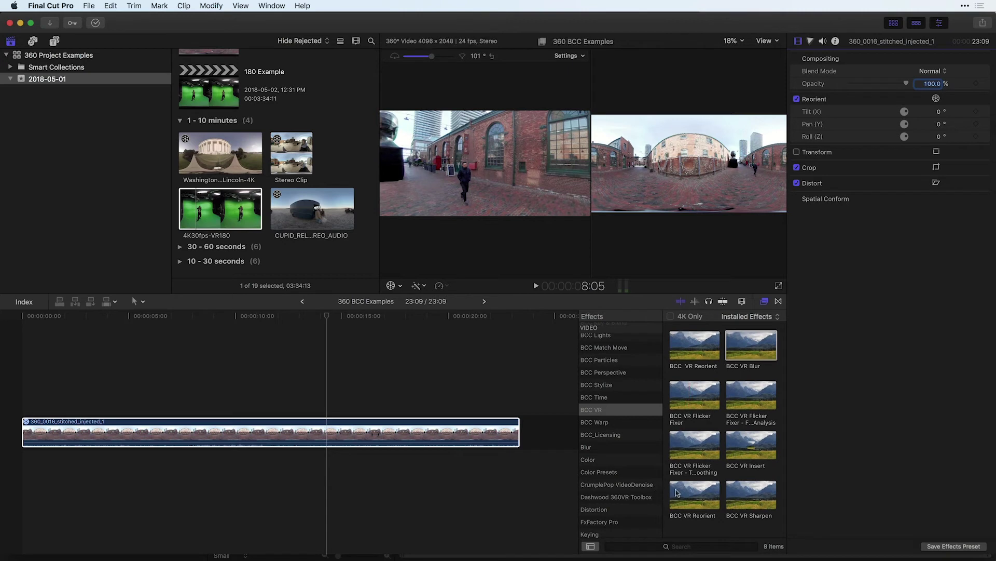
pyautogui.moveTo(745, 500); pyautogui.dragTo(403, 430)
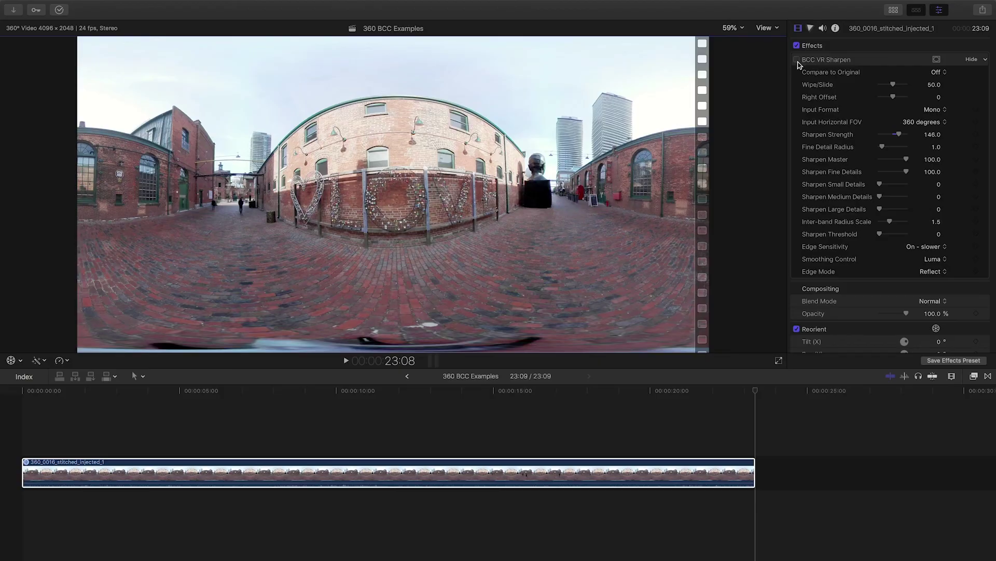
# Step: Enable BCC VR Sharpen, set Compare to Original to Wipe, and put the Wipe/Slide at 52.0
pyautogui.click(797, 60)
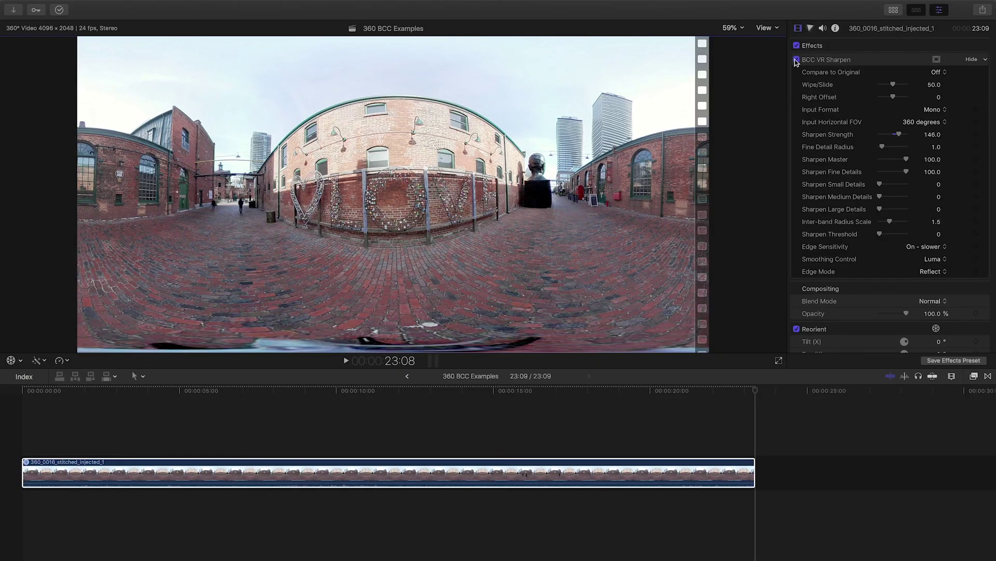
pyautogui.click(944, 74)
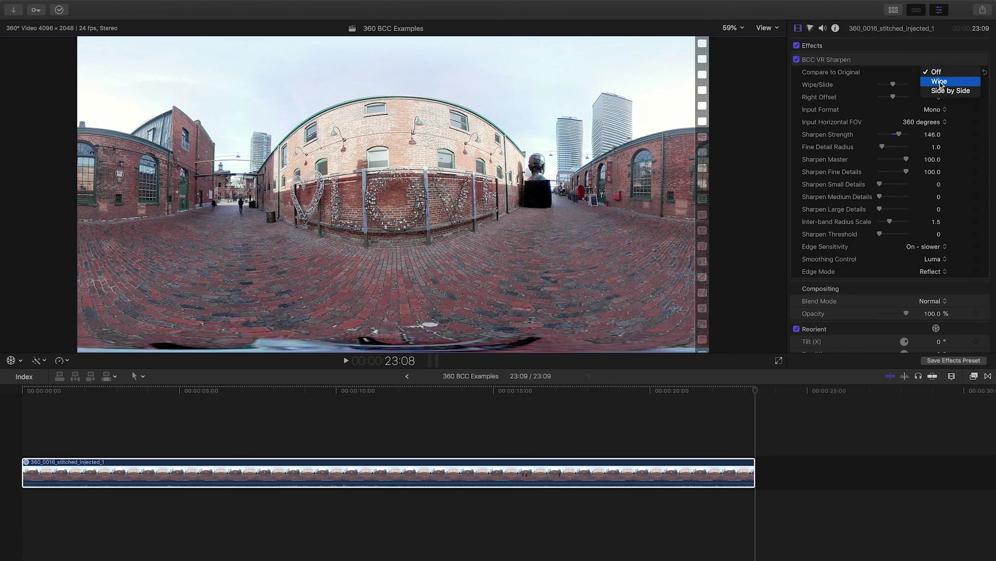
pyautogui.click(941, 82)
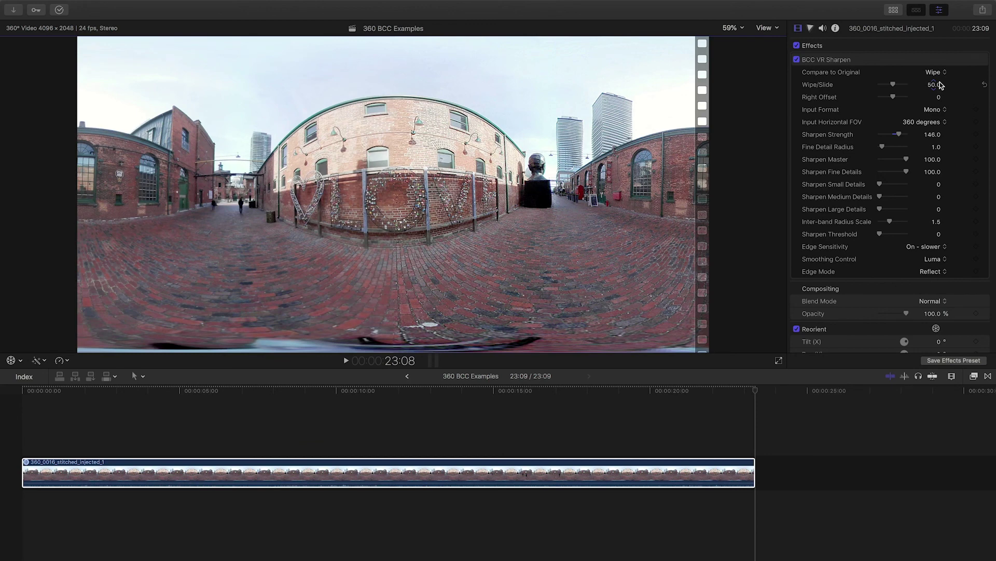
pyautogui.moveTo(894, 84); pyautogui.dragTo(888, 86)
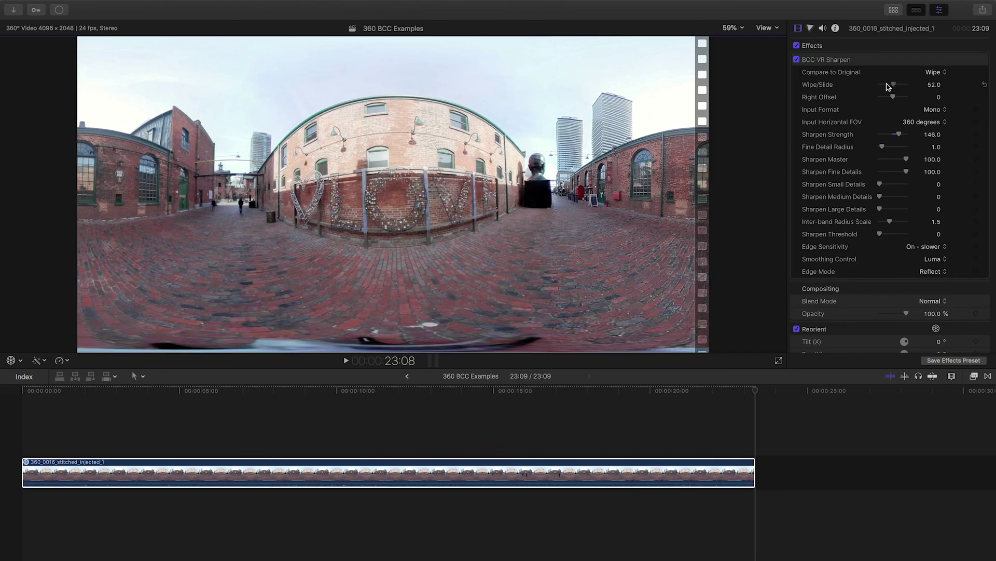